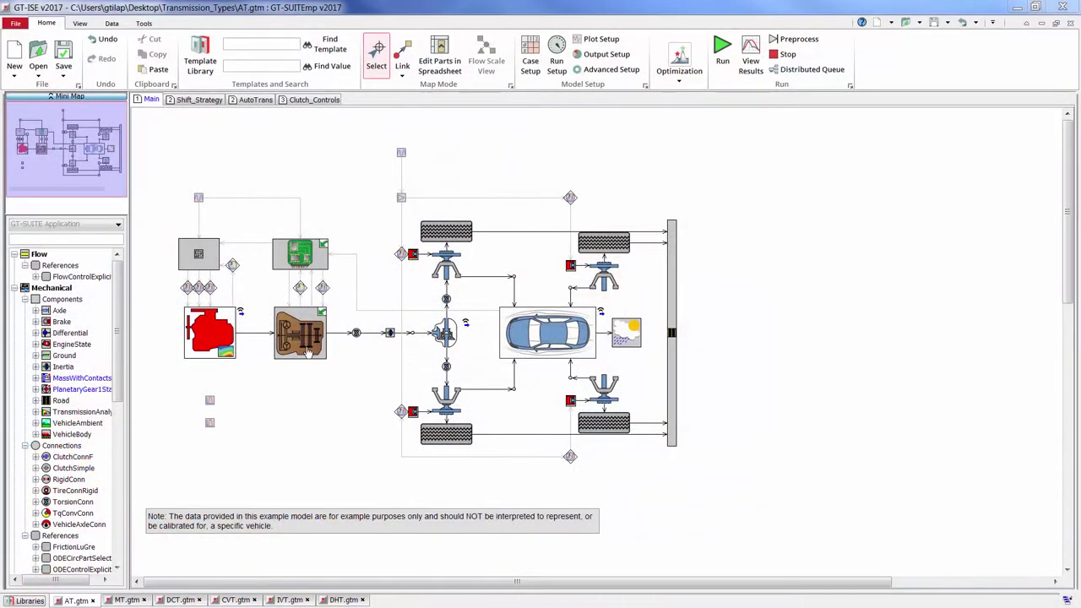
Step: Open the AutoTrans subassembly, then view the MT, DCT, CVT, IVT and DHT models in turn
double_click(306, 353)
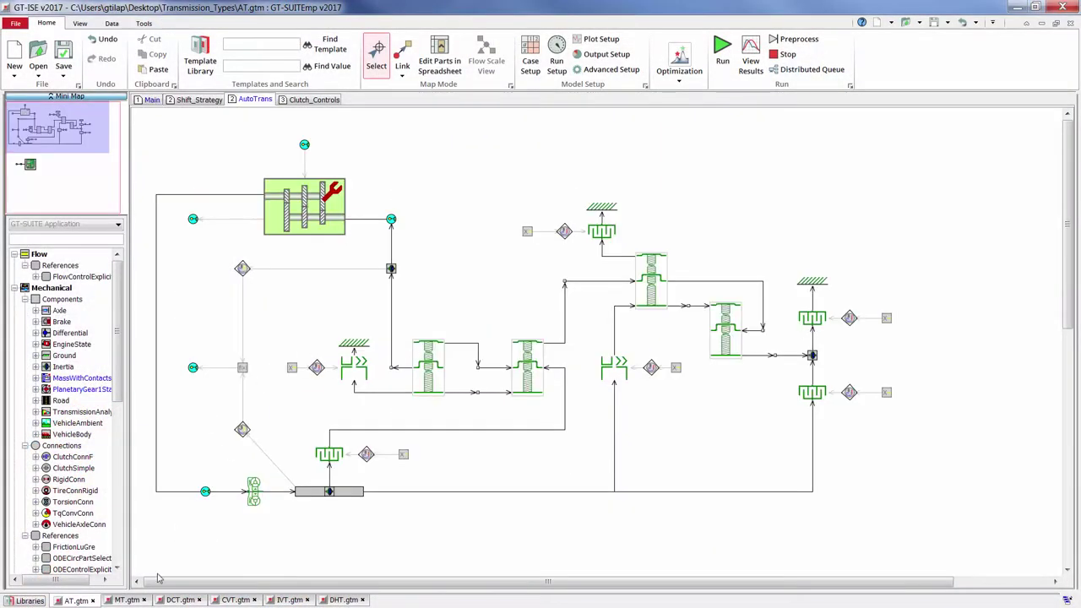
left_click(127, 599)
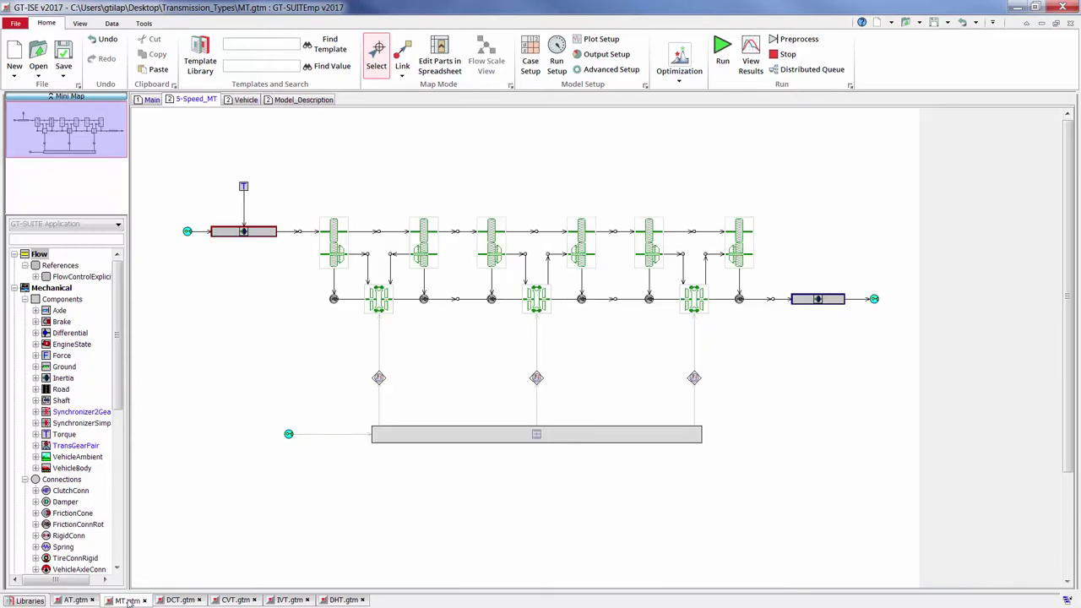
left_click(169, 600)
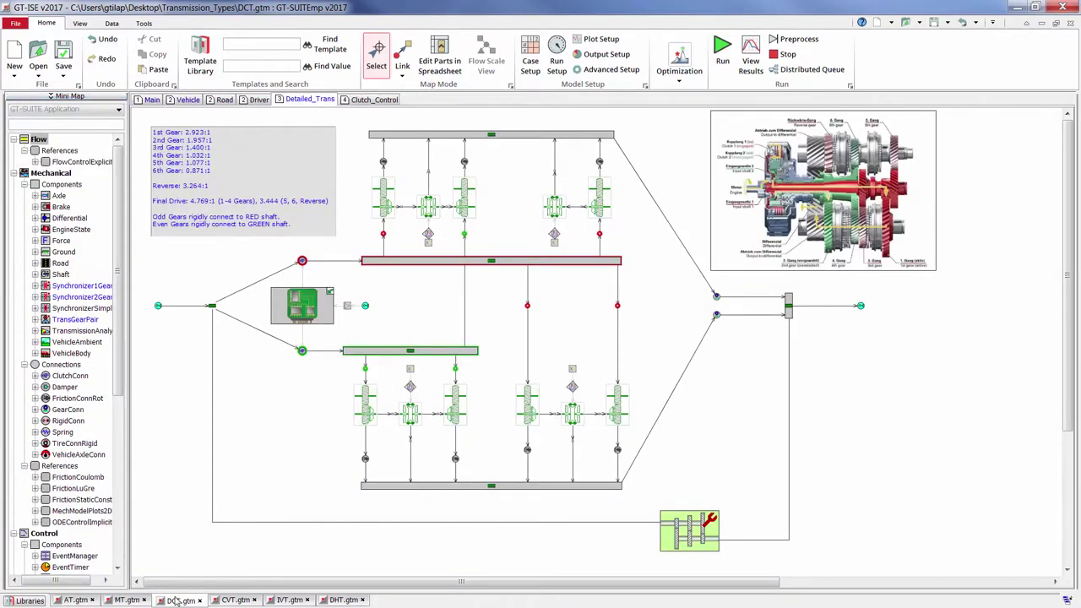
left_click(233, 600)
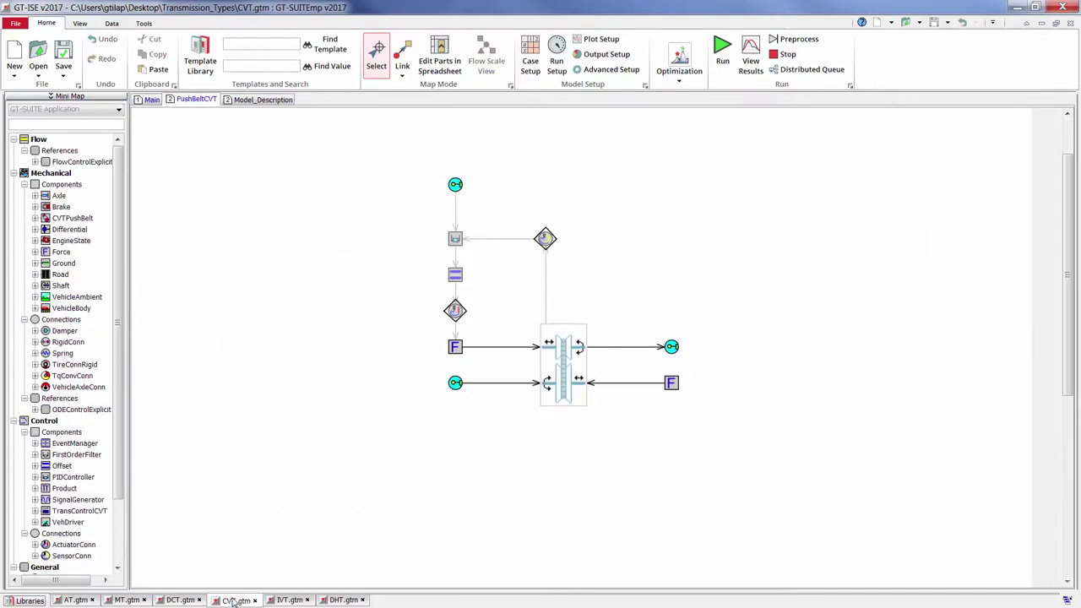
left_click(277, 600)
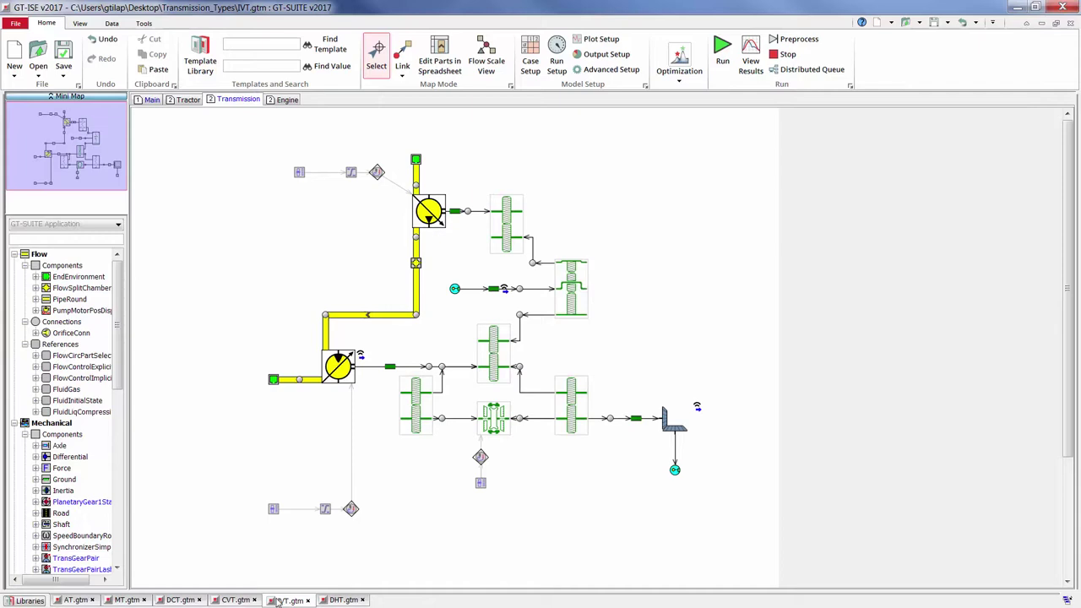
left_click(347, 601)
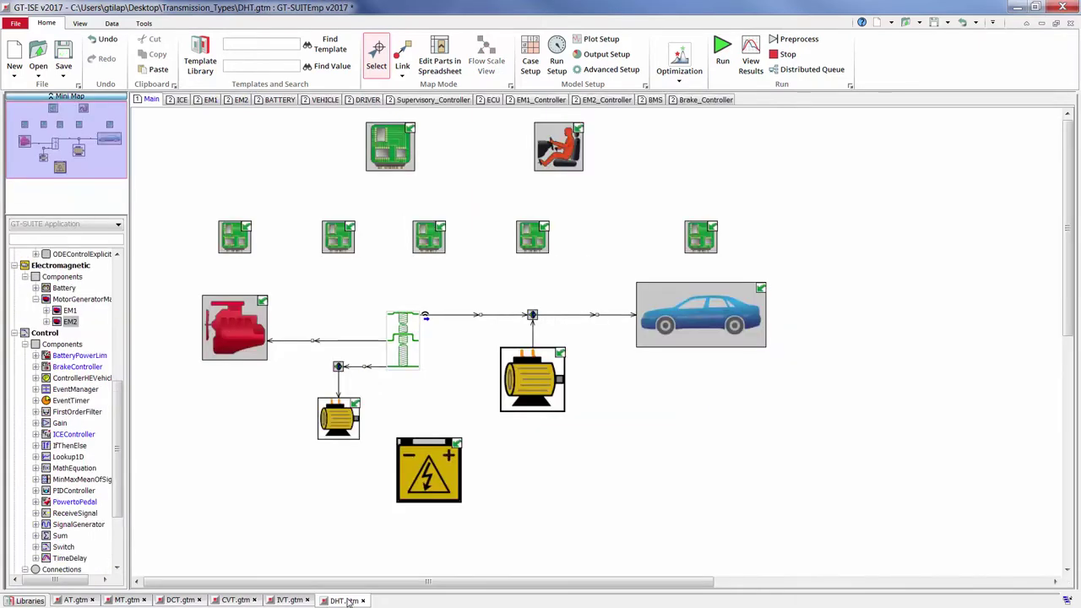
Step: Place an EM2 motor-generator on the DHT map and link its shaft to the PSD ring gear
left_click_drag(74, 321, 325, 314)
right_click(385, 304)
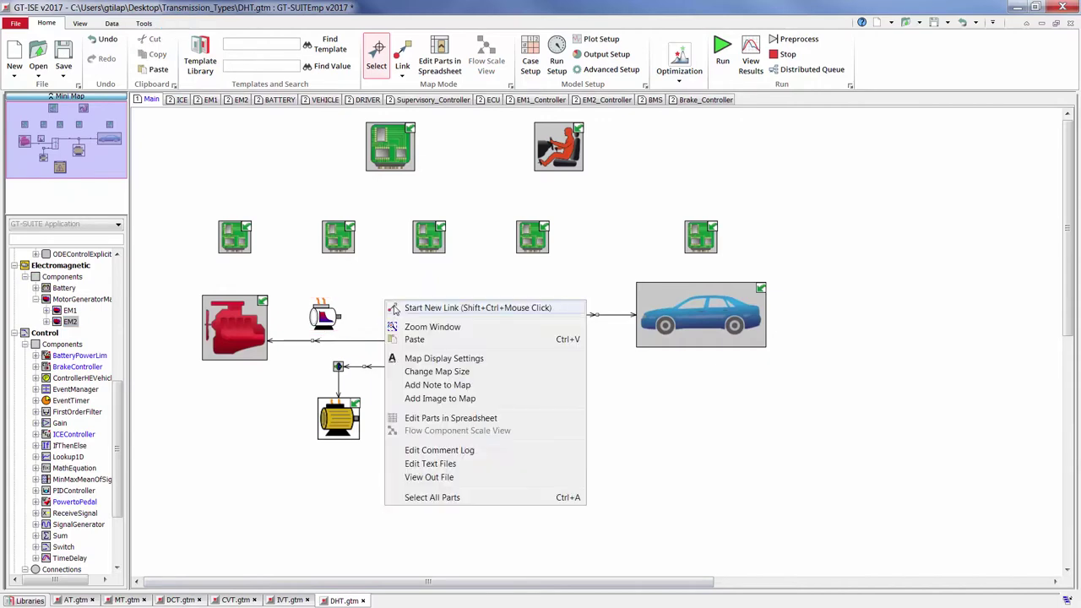
left_click(395, 306)
left_click(391, 318)
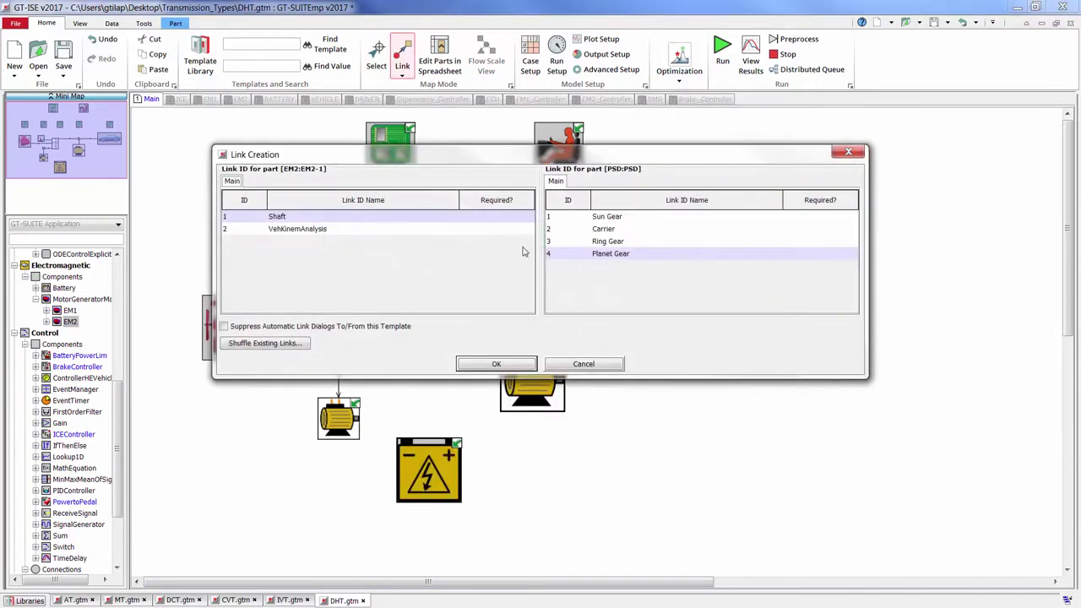
left_click(596, 243)
left_click(497, 363)
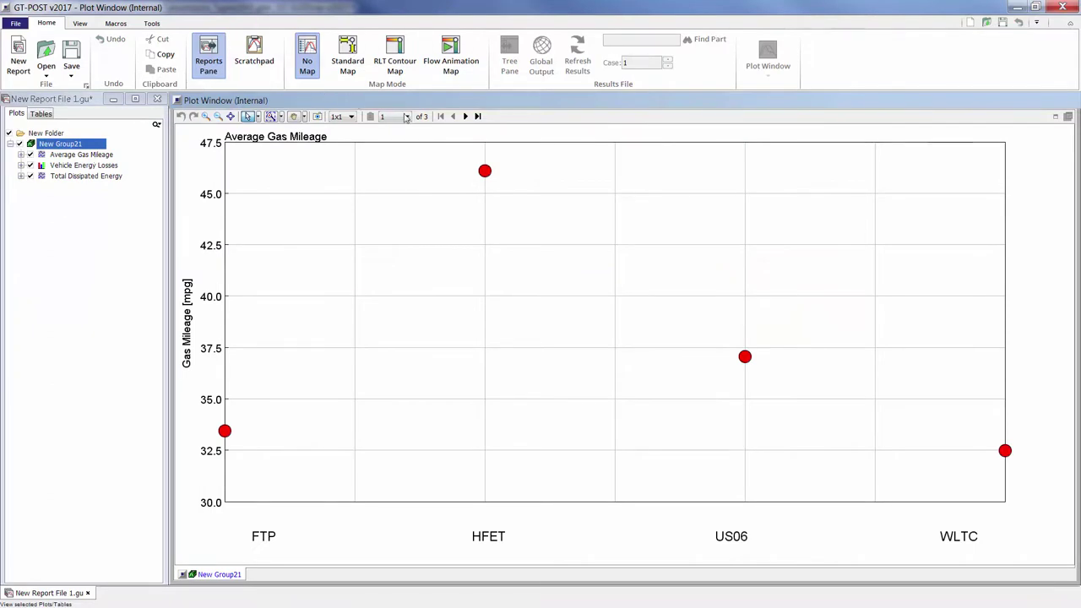
Step: Page from Vehicle Energy Losses on to the Total Dissipated Energy plot
left_click(465, 117)
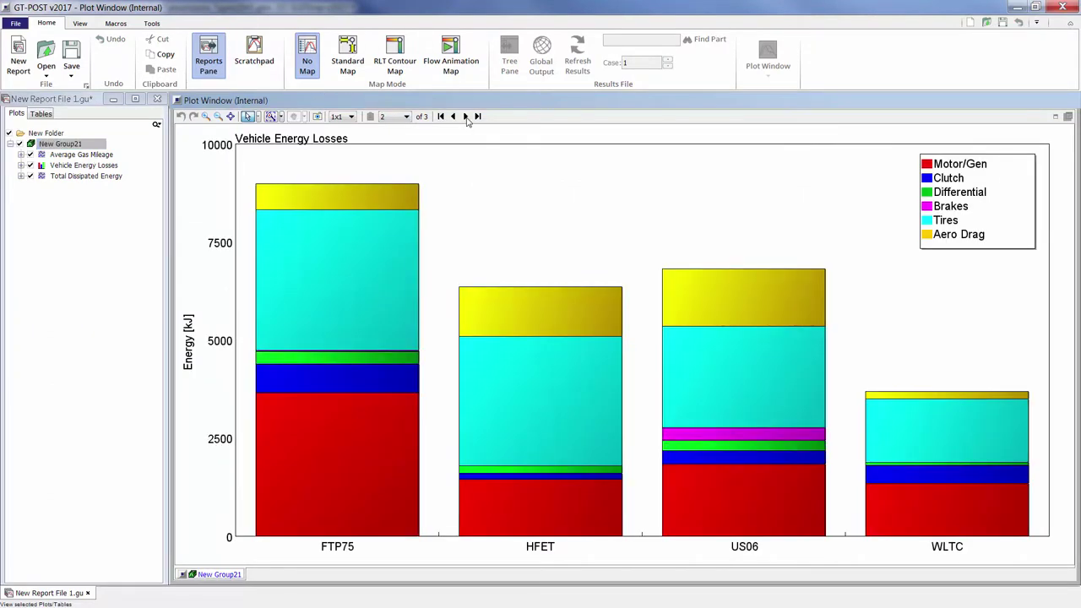
left_click(466, 116)
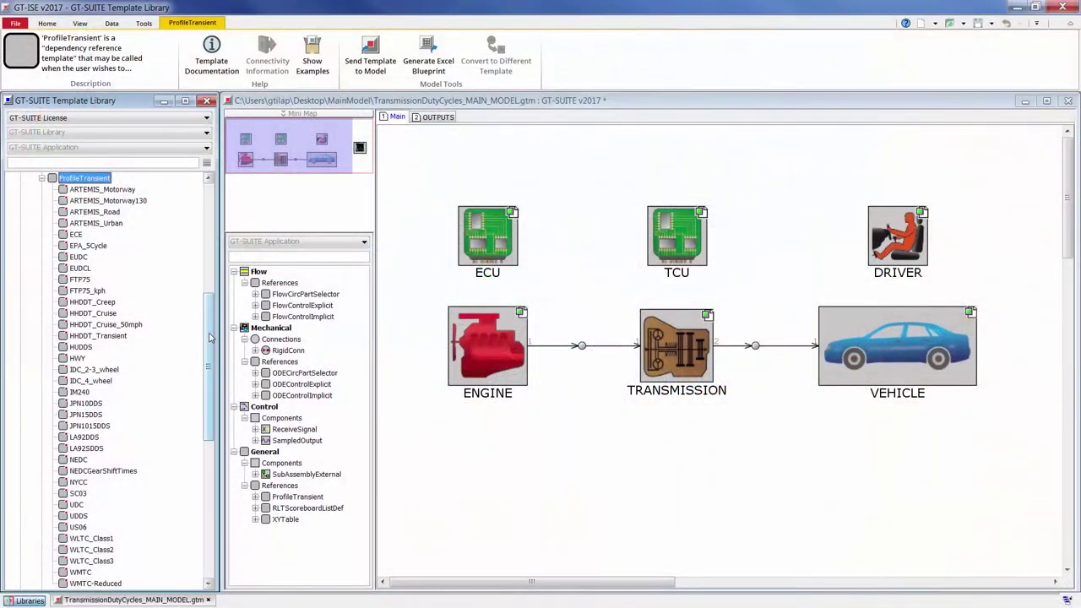
Step: Open the duty-cycle model's Case Setup and move across the case labels from Case 1 to Case 3
scroll(213, 363, "down", 3)
scroll(213, 363, "up", 2)
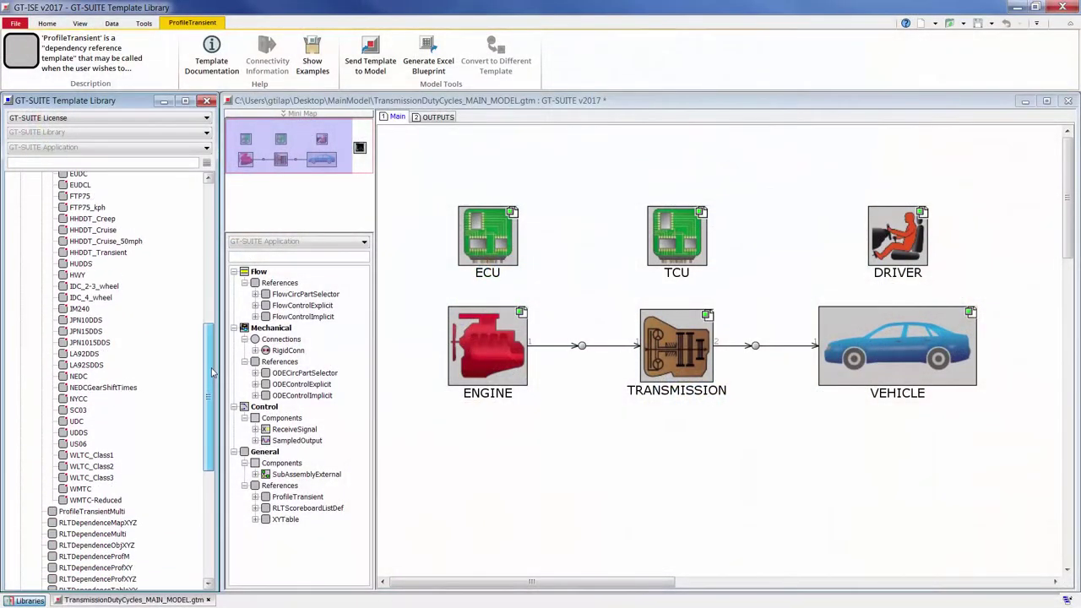
left_click(446, 444)
key("ctrl+shift+c")
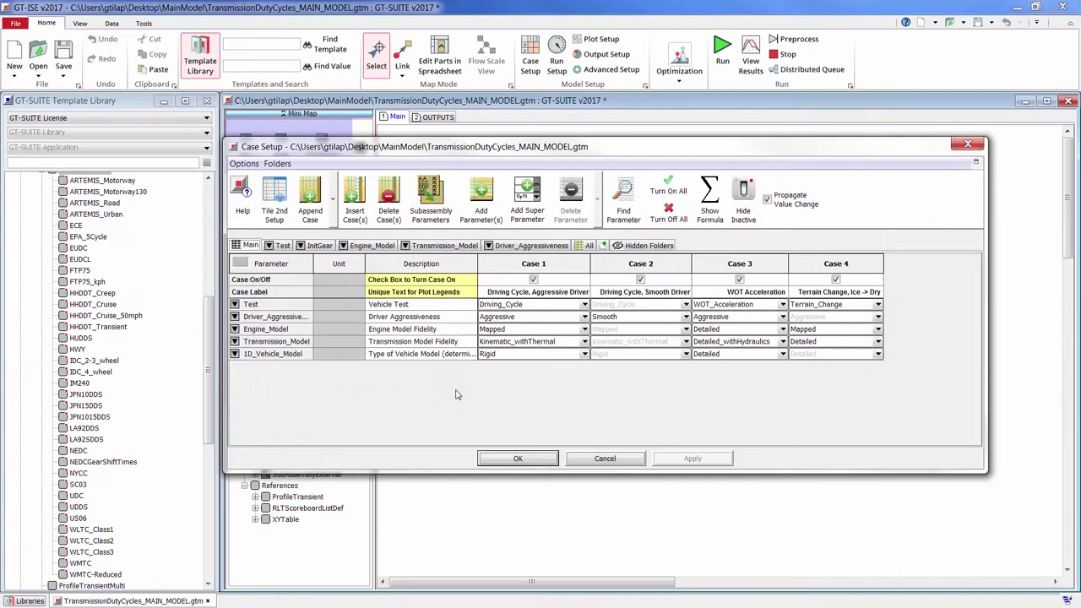
left_click(510, 295)
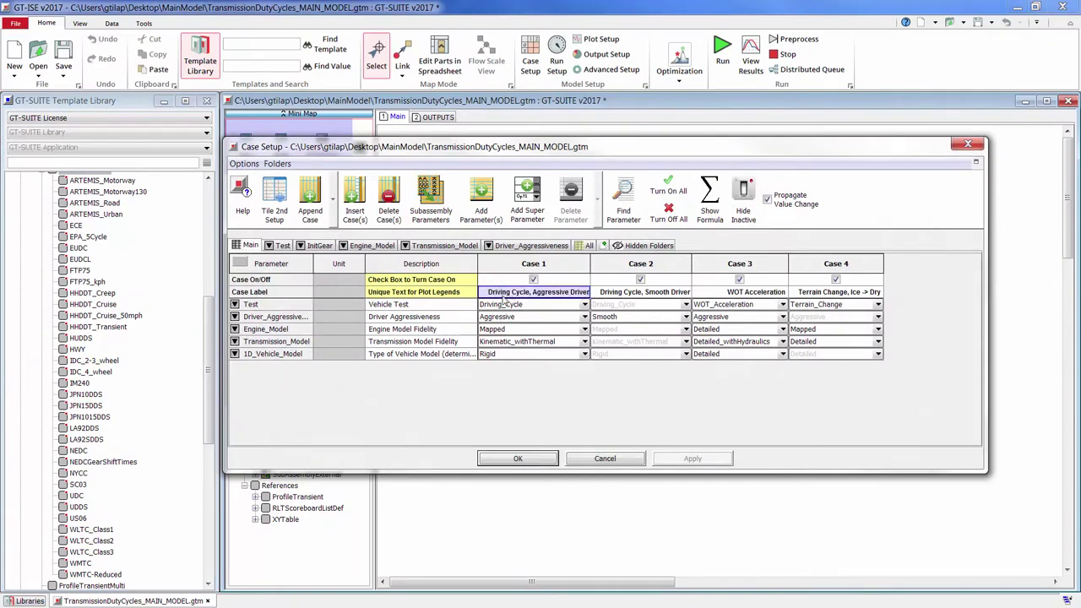
key("Right")
key("Right")
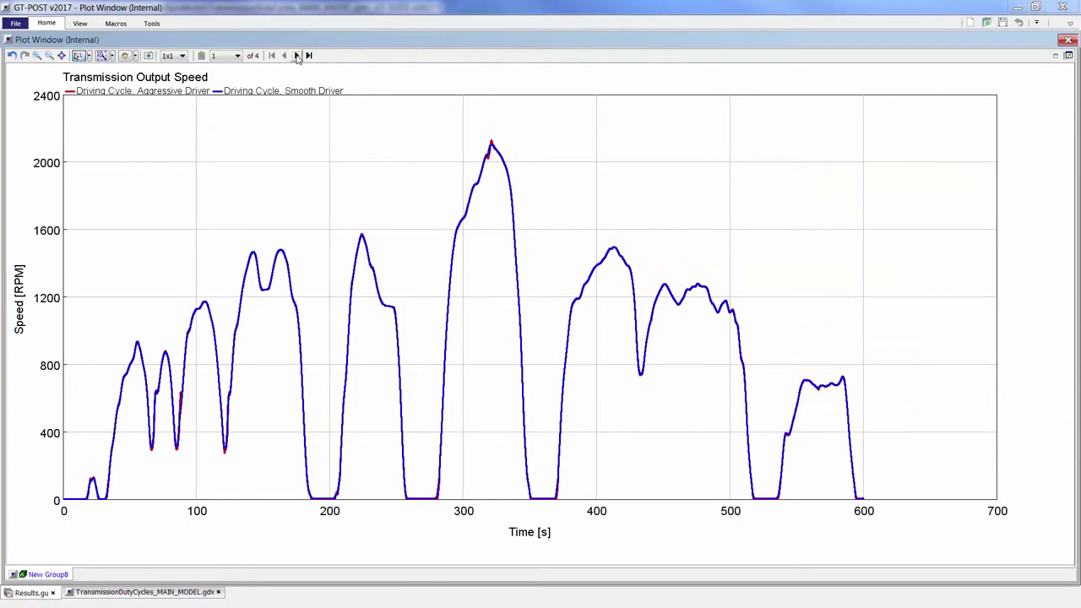
Step: Advance through the Input Torque and Sump Temperature plots to Full Load Acceleration
left_click(297, 56)
left_click(297, 56)
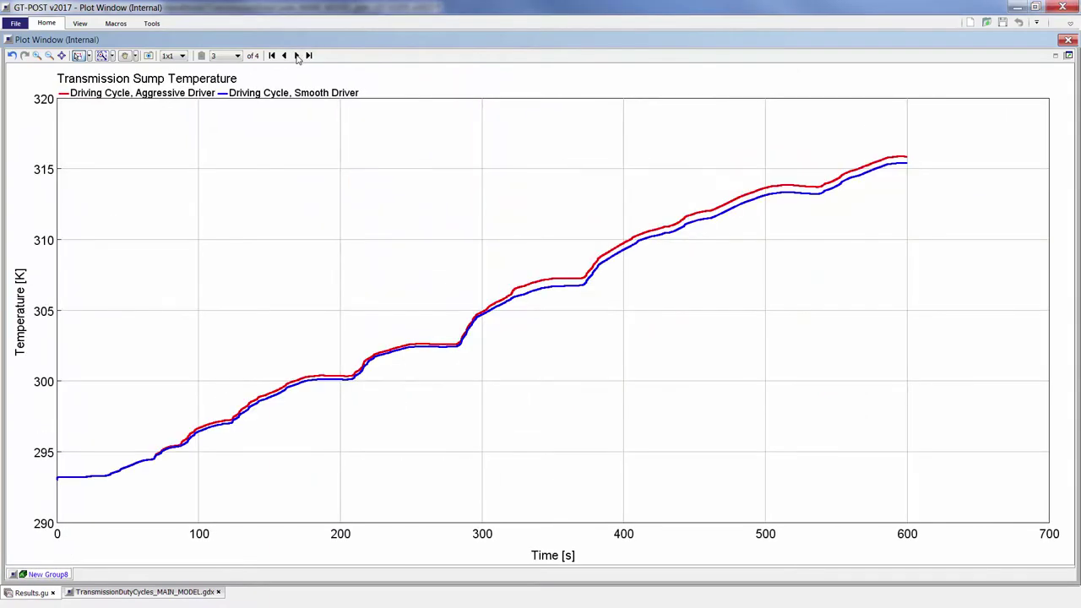
left_click(297, 56)
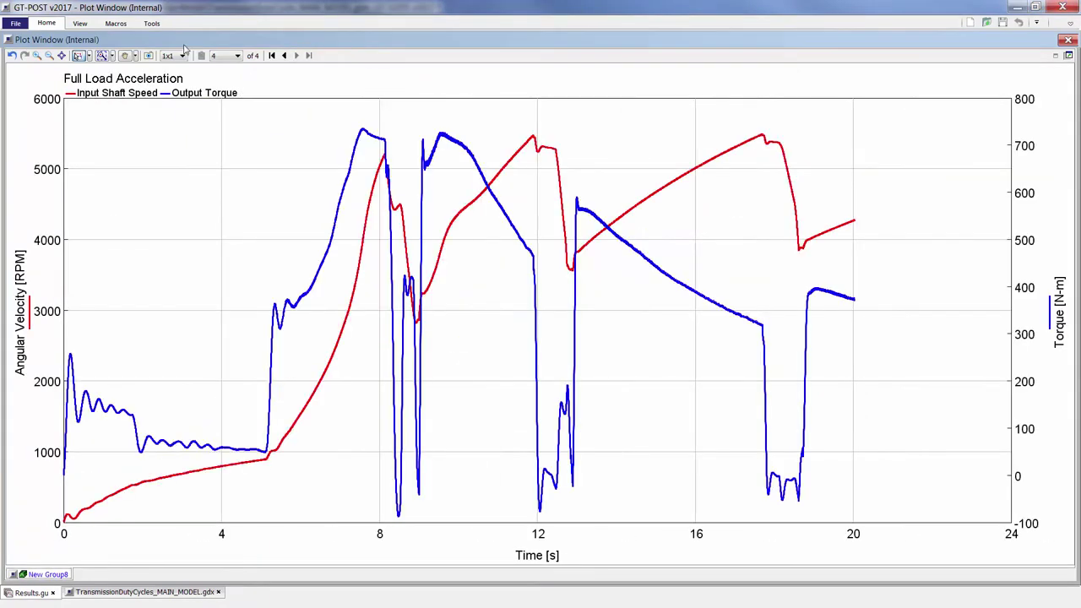
Step: Zoom the Full Load Acceleration plot to about 8–14 s, then select the TRANSMISSION part
left_click(103, 55)
left_click_drag(391, 127, 625, 513)
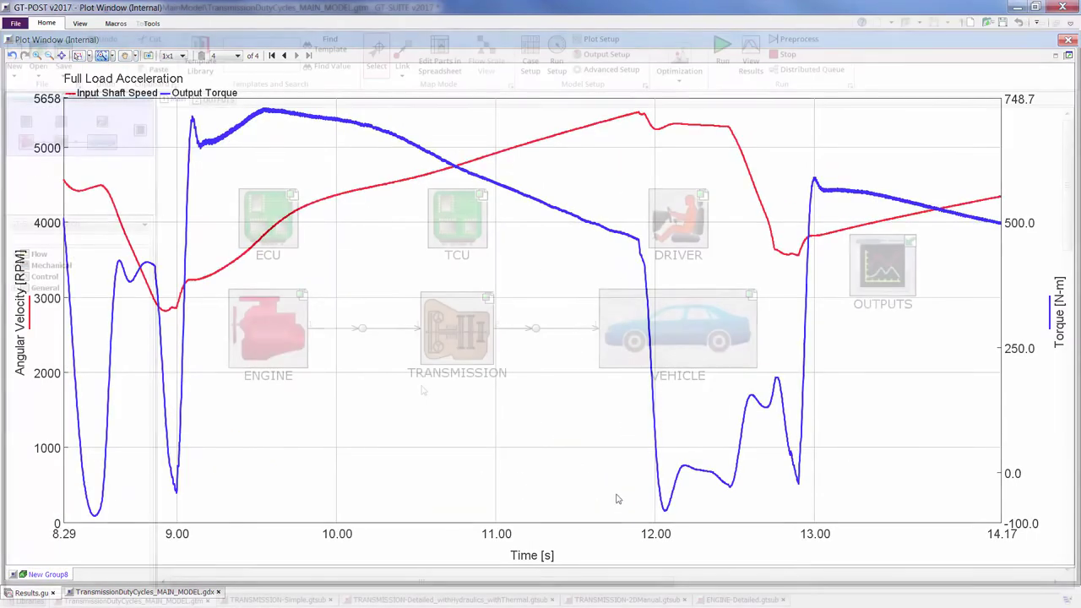
left_click(458, 346)
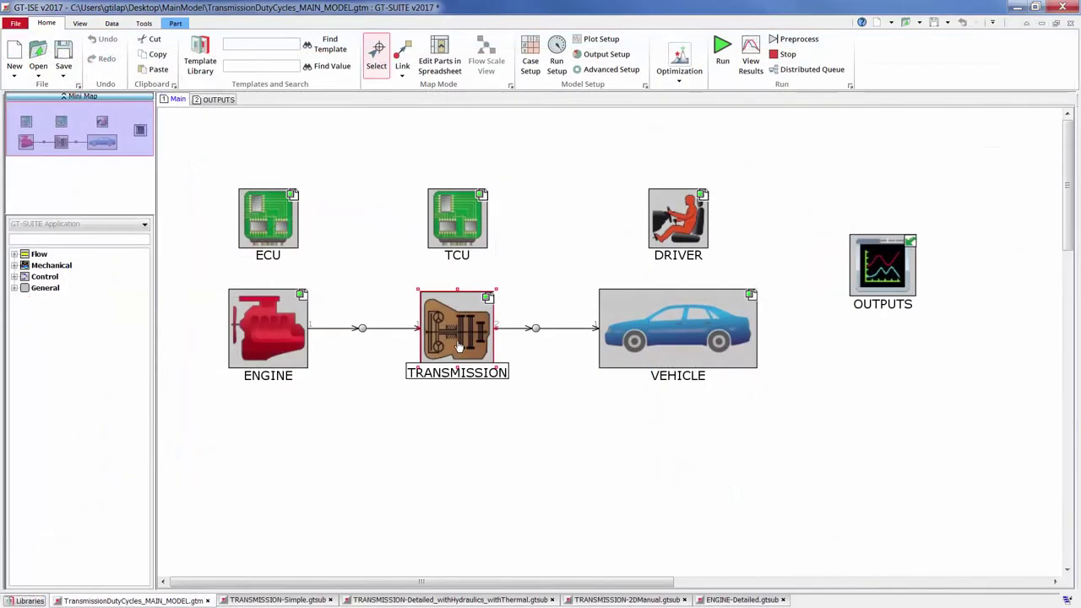
Step: Open TRANSMISSION-Simple and expand the Thermal, Mechanical and Flow component libraries
left_click(274, 599)
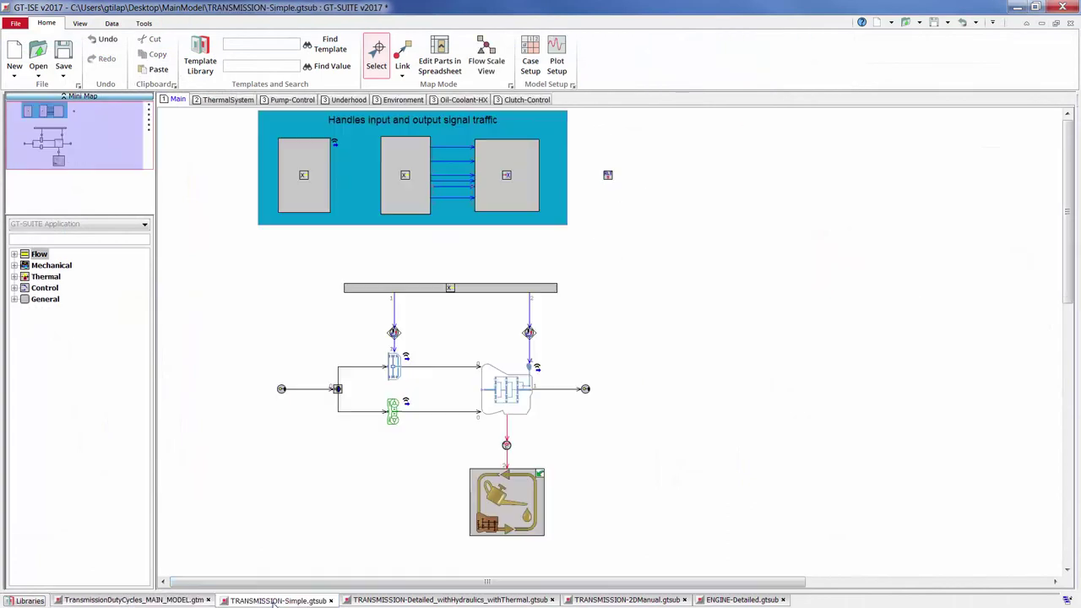
left_click(13, 277)
left_click(13, 266)
left_click(14, 254)
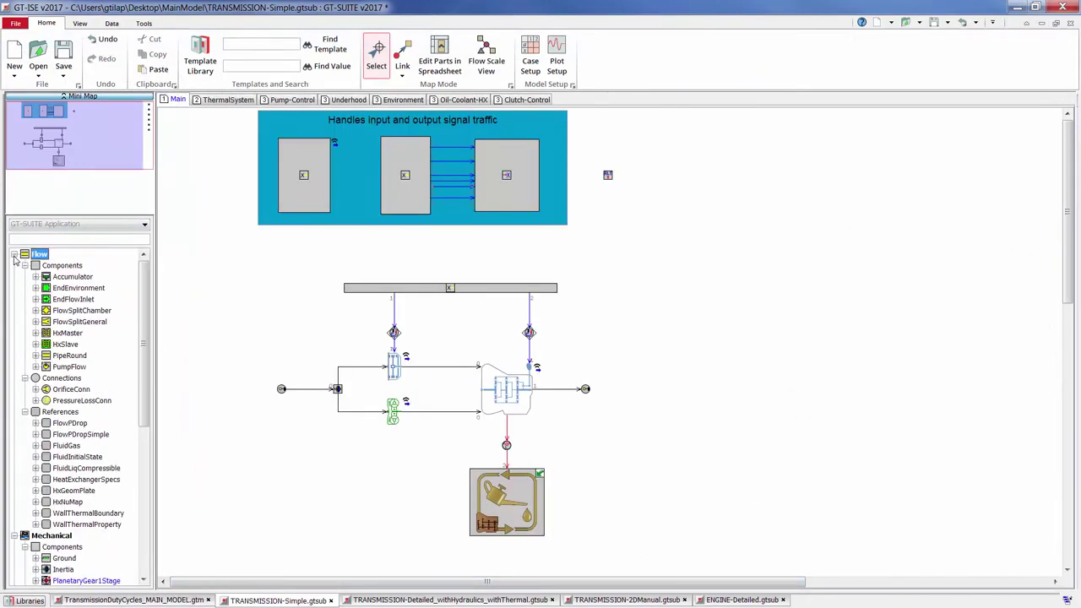
Step: In the detailed hydraulics-thermal model, inspect a green clutch valve's thermal connection labels
left_click(448, 599)
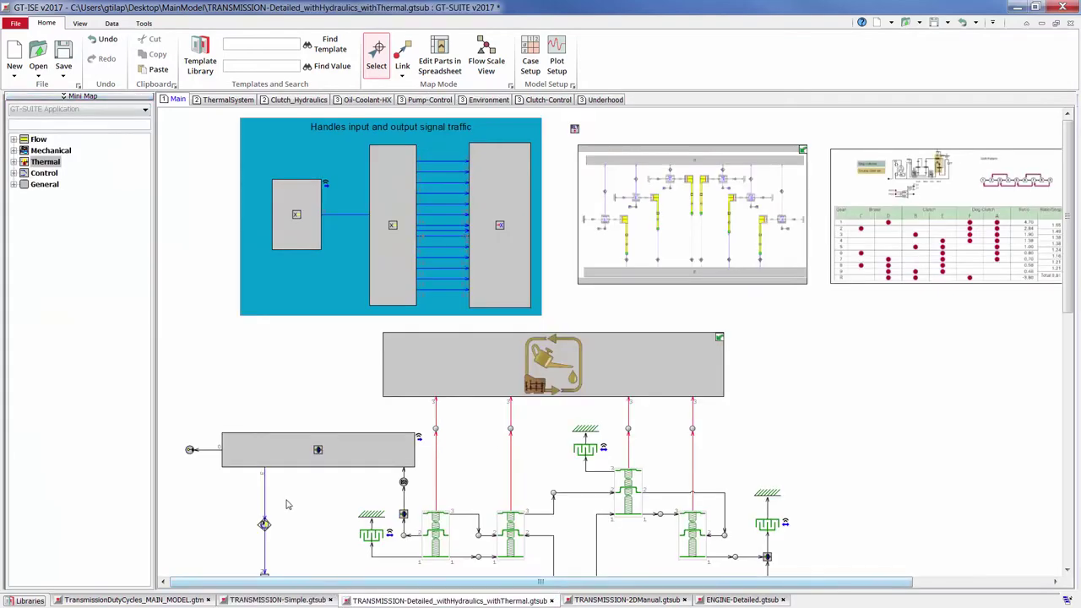
scroll(439, 433, "down", 5)
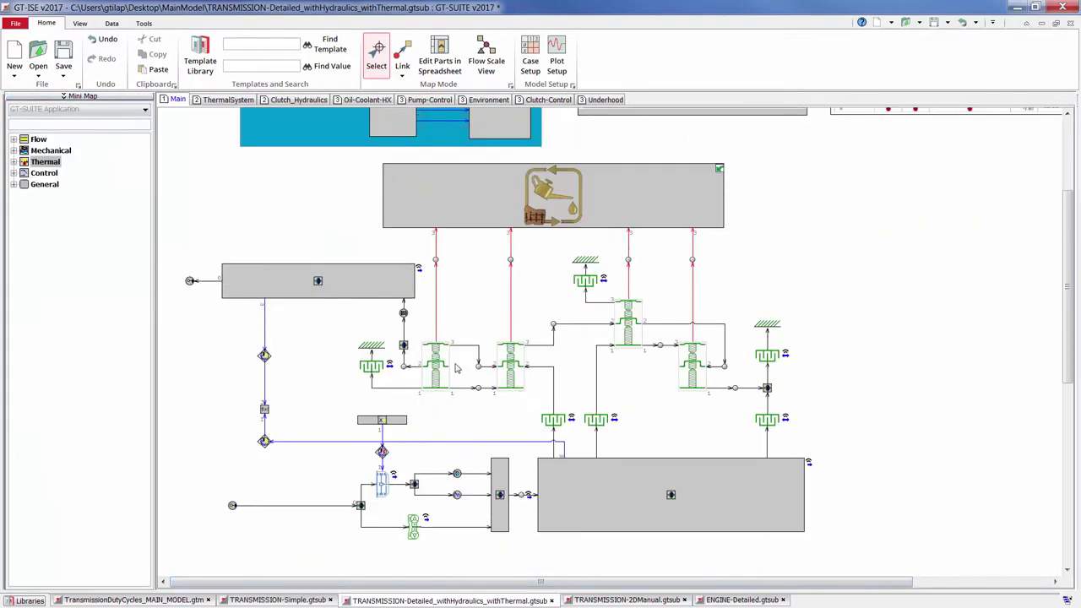
left_click(452, 364)
double_click(438, 312)
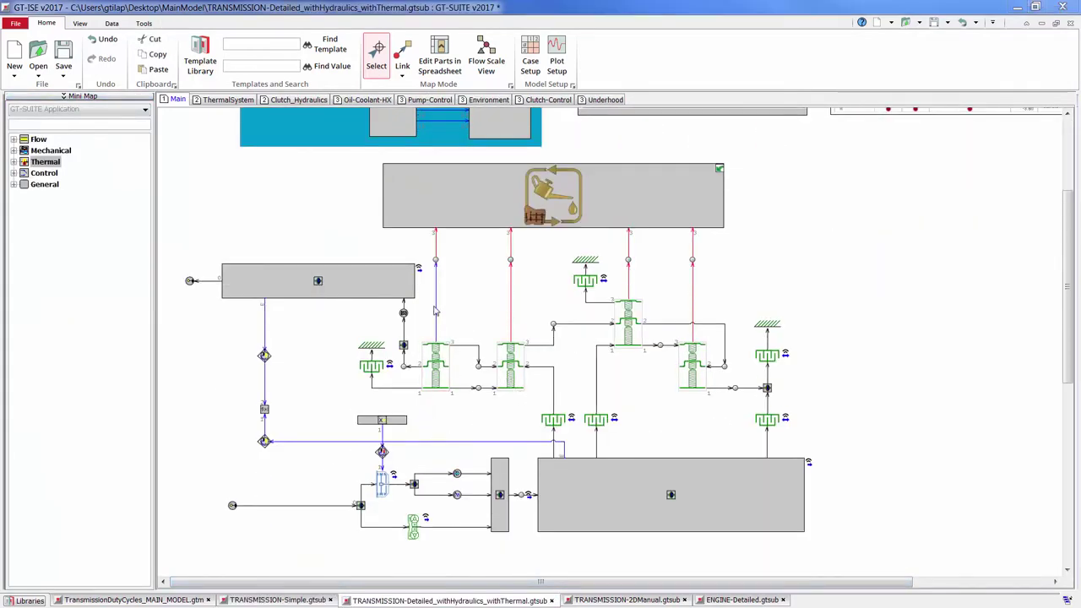
left_click(495, 356)
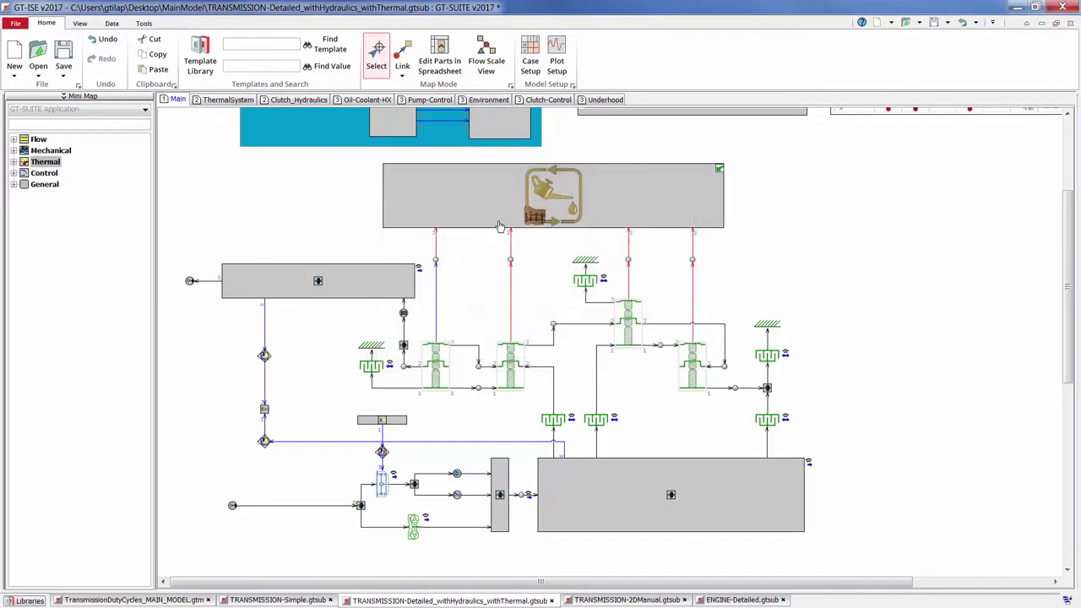
scroll(531, 313, "up", 1)
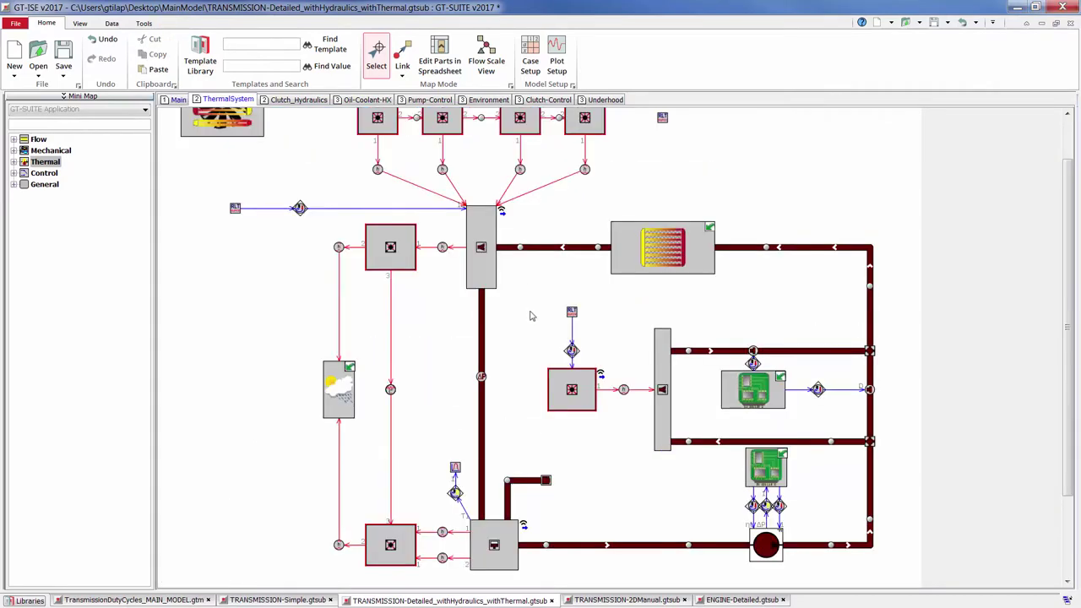
scroll(521, 314, "up", 1)
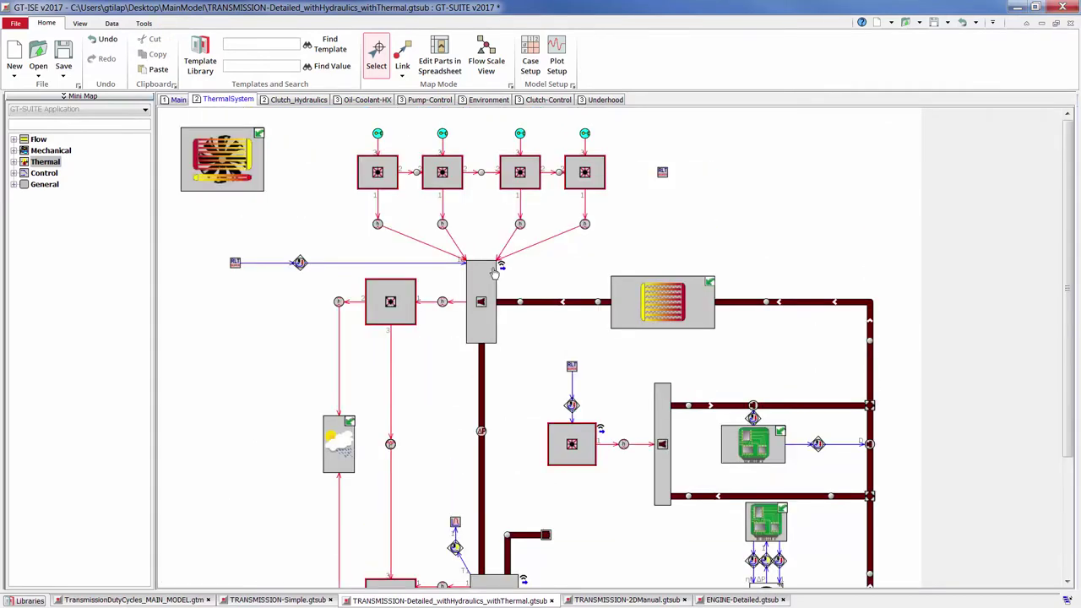
Step: View the Clutch_Hydraulics subassembly, then the 2DManual and ENGINE-Detailed models
left_click(296, 102)
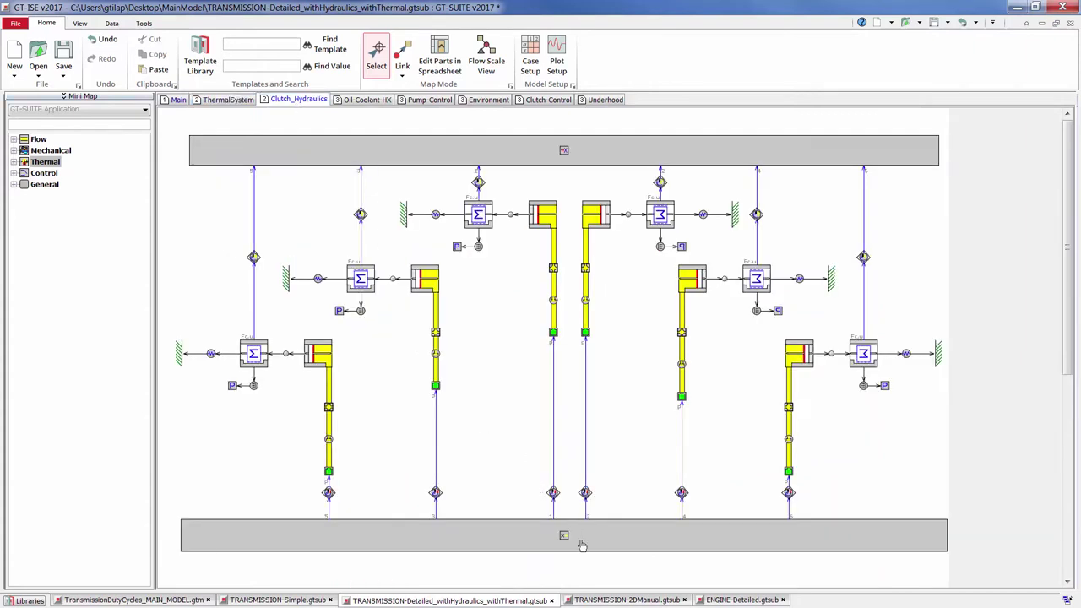
left_click(629, 600)
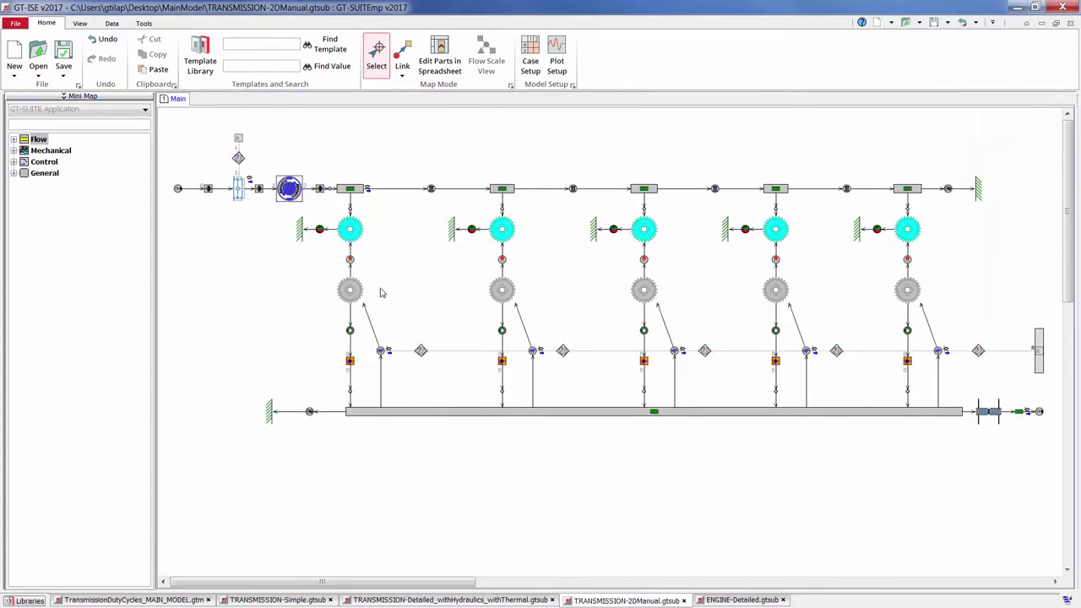
left_click(715, 600)
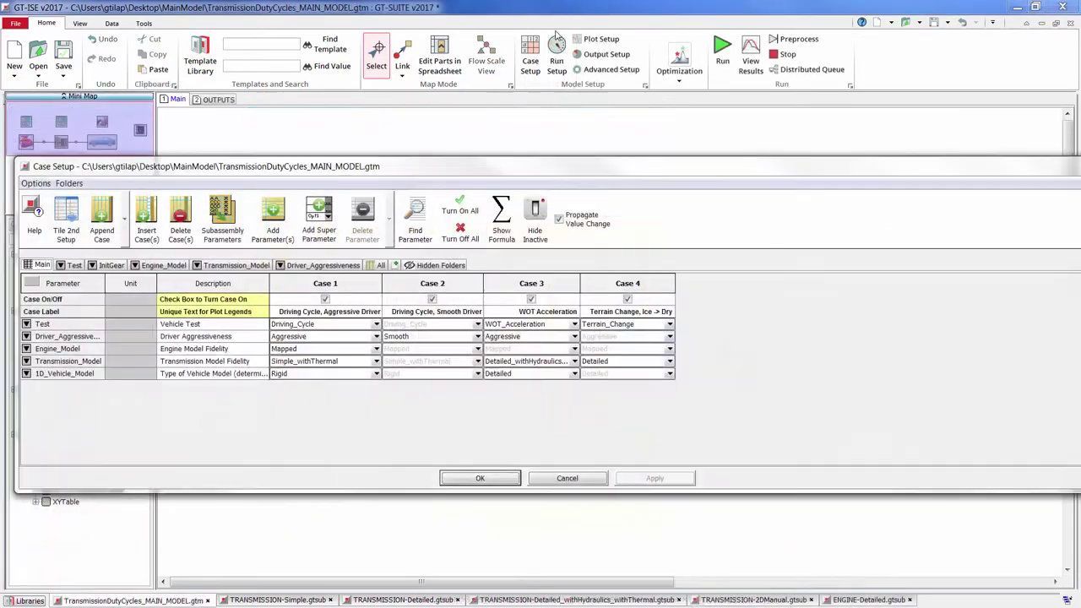
Step: Keep Simple_withThermal for Case 1 and review the Option columns in the Transmission_Model folder
left_click(318, 362)
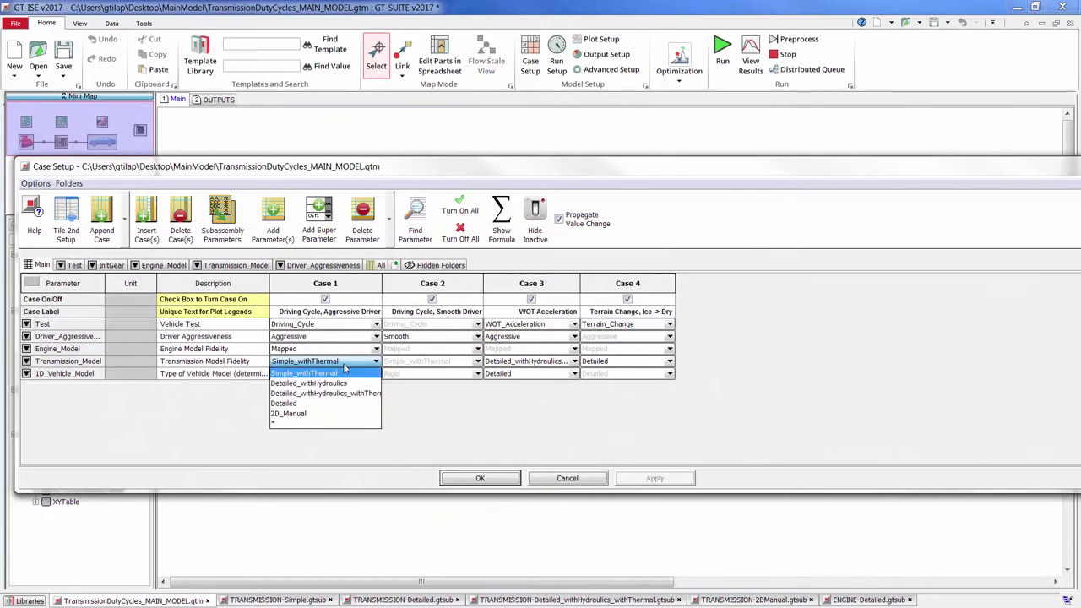
left_click(345, 372)
left_click(237, 265)
left_click(393, 337)
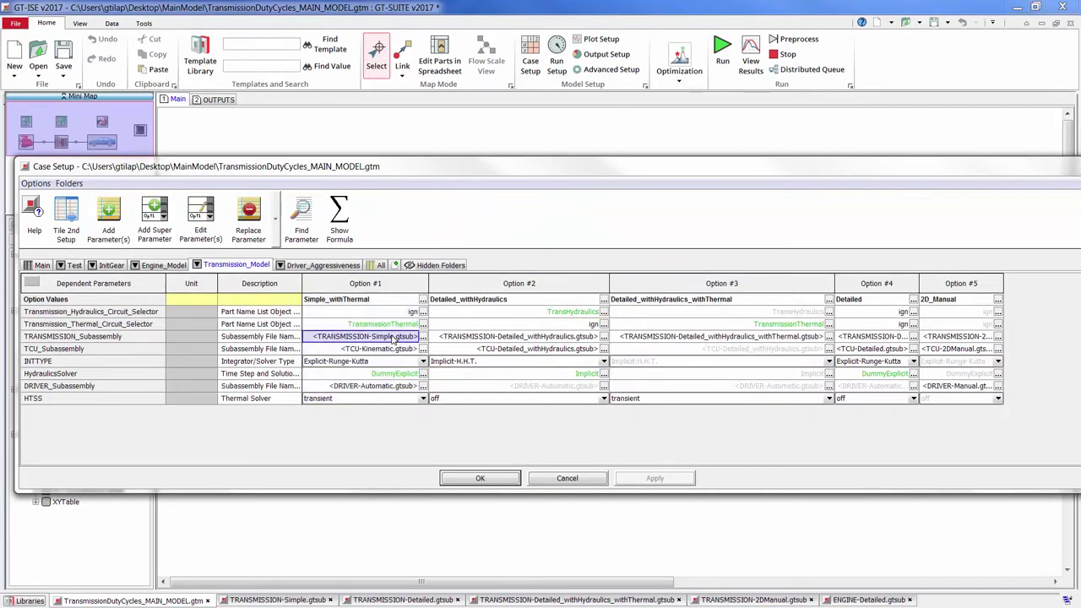
left_click(499, 286)
left_click(640, 297)
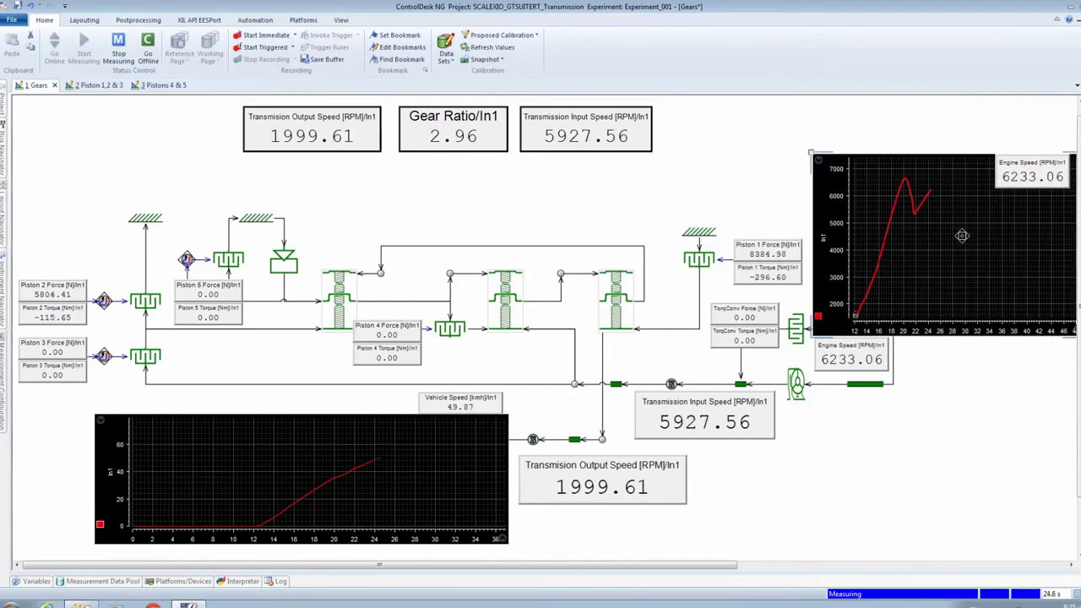
Step: Switch to the '2 Piston 1,2 & 3' layout showing live piston pressures, forces and positions
left_click(96, 86)
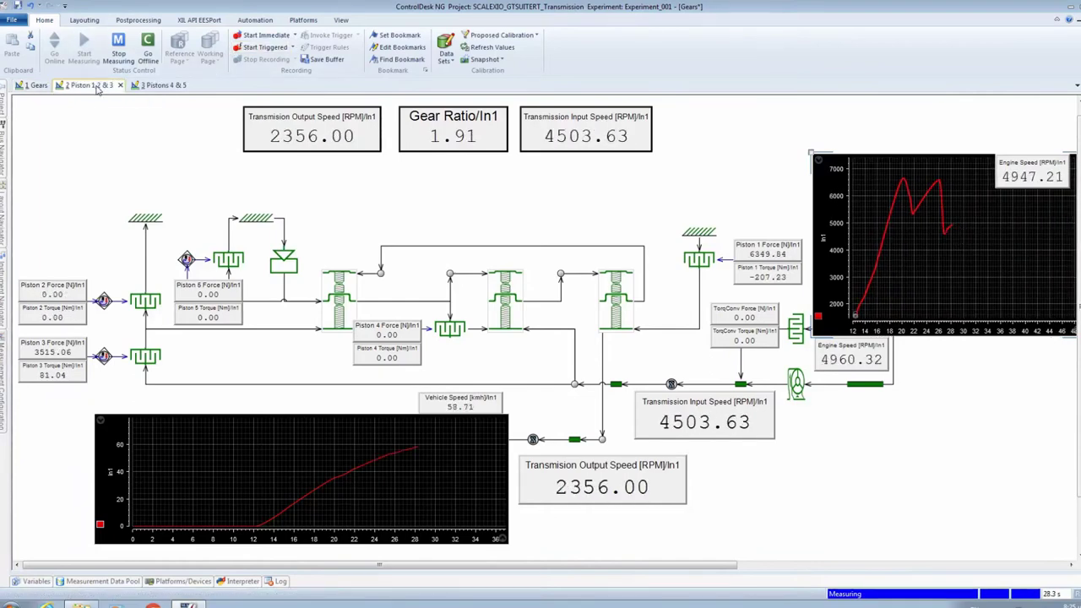